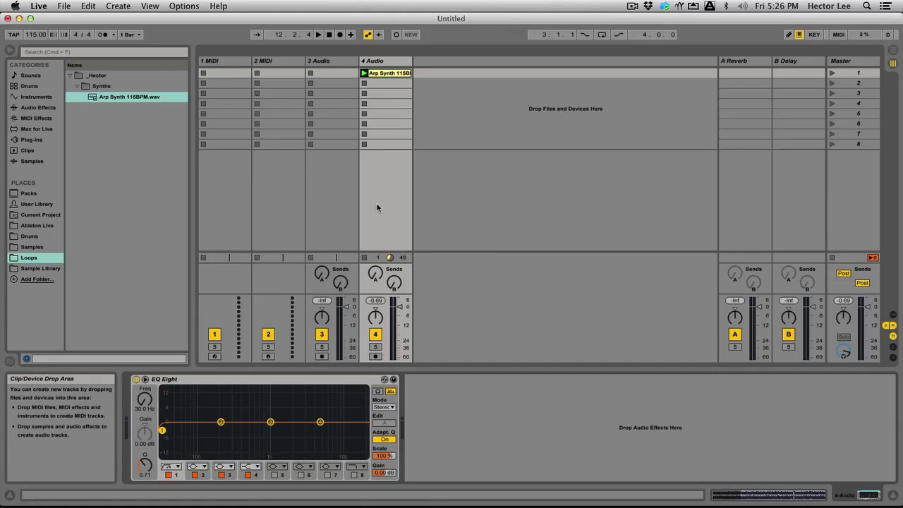
# - Open Live's Preferences on the MIDI/Sync tab to check which controller ports have remote enabled
pyautogui.click(39, 5)
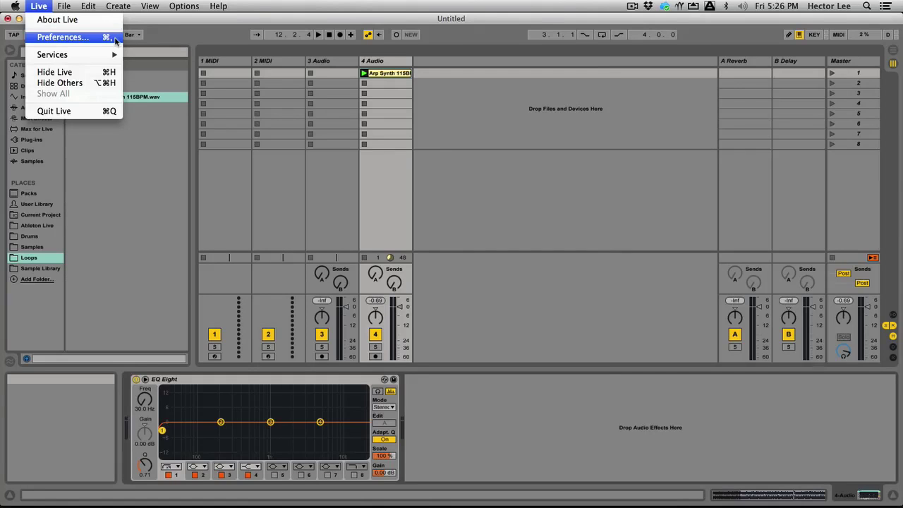
pyautogui.click(115, 39)
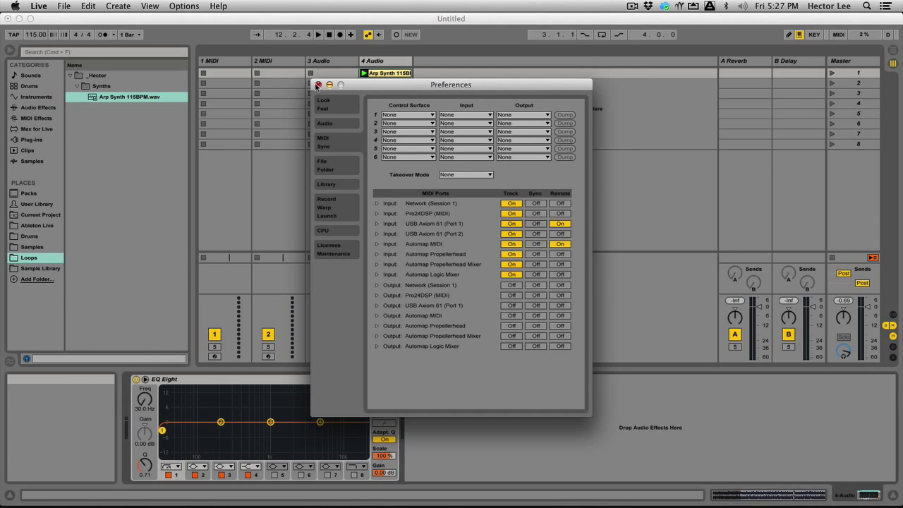
# - Close Preferences and enter MIDI Map Mode to assign CC 40 to EQ Eight Frequency A
pyautogui.click(318, 84)
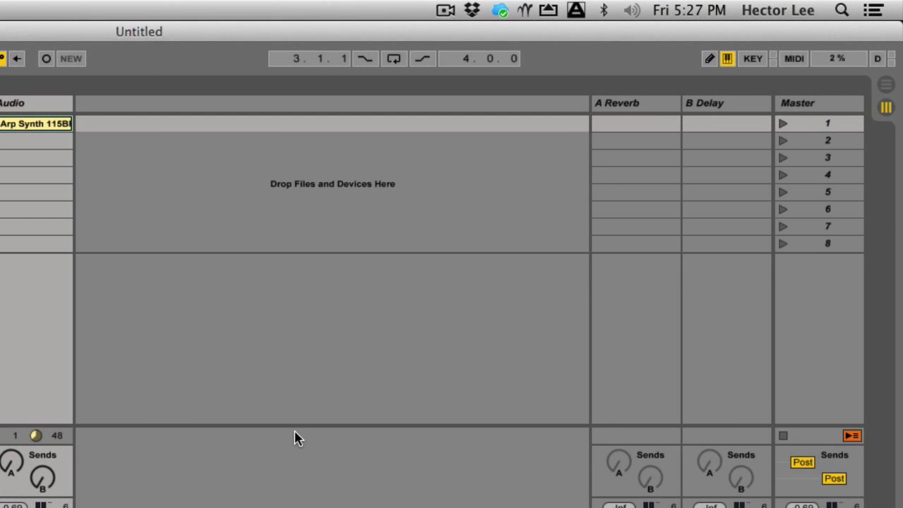
pyautogui.click(791, 58)
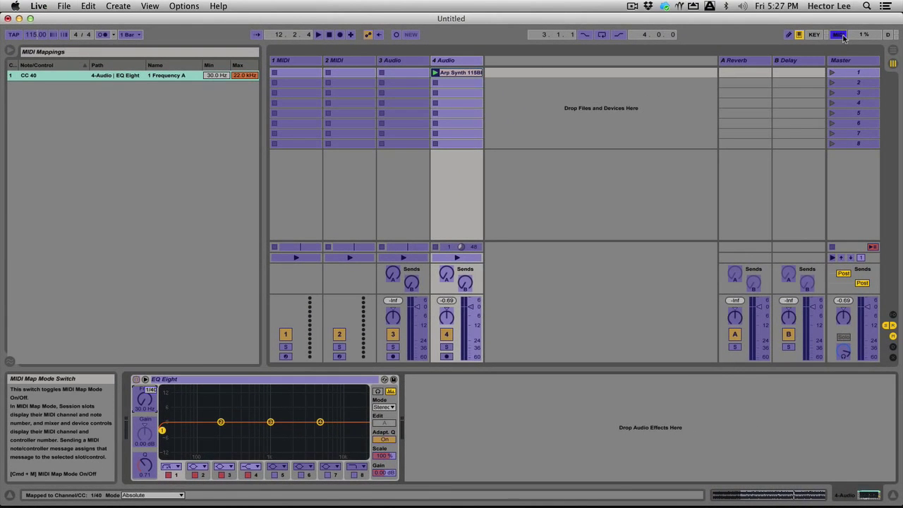
# - Switch MIDI Map Mode off, keeping the CC 40 Frequency A mapping
pyautogui.click(839, 35)
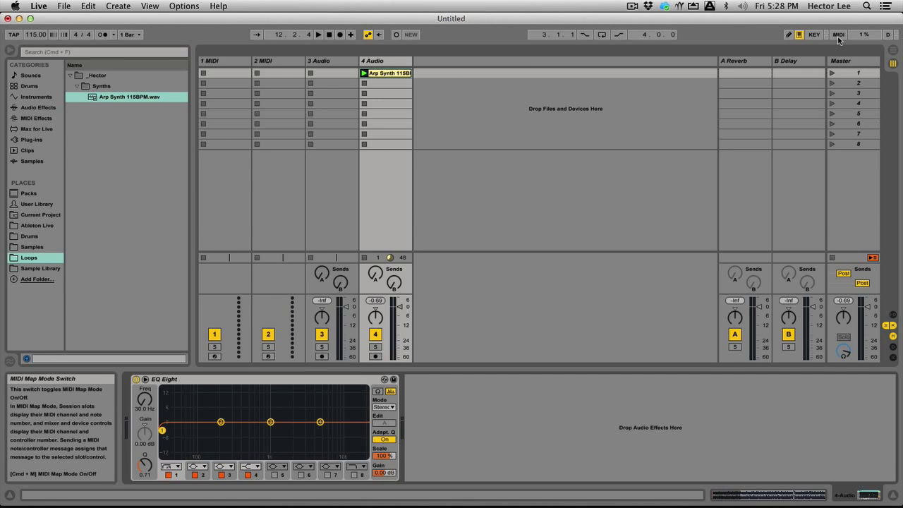
# - Re-enter MIDI Map Mode and cap the CC 40 Frequency A mapping's Max at 1.43 kHz
pyautogui.click(838, 36)
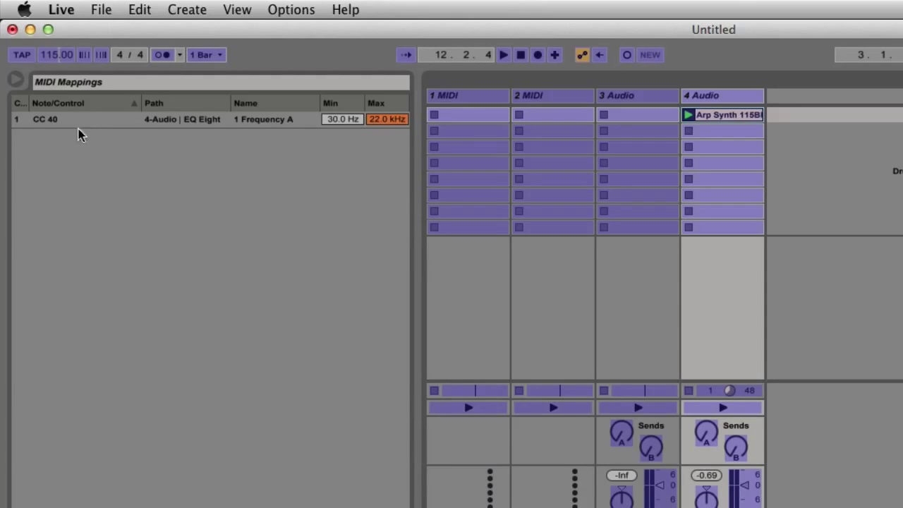
pyautogui.click(302, 127)
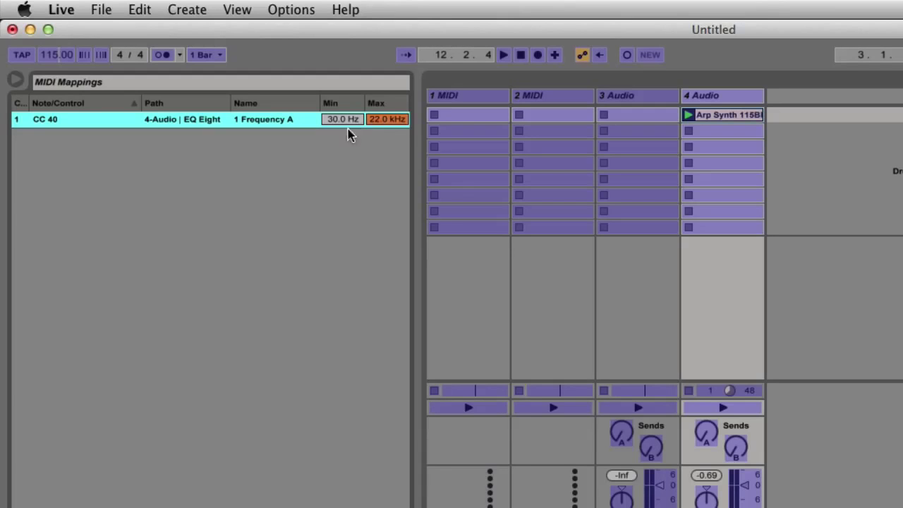
pyautogui.click(393, 121)
pyautogui.write('1.67')
pyautogui.moveTo(393, 121); pyautogui.dragTo(393, 131)
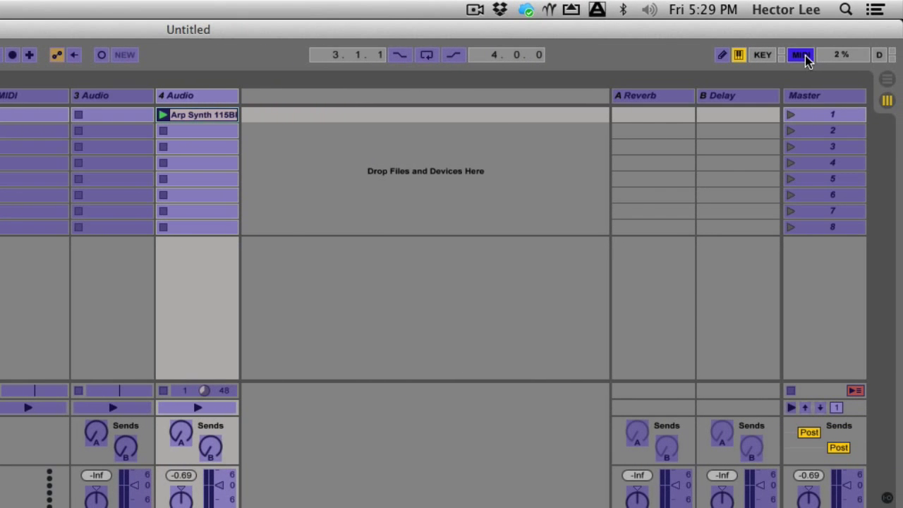
# - Turn MIDI Map Mode off, back in the session with Frequency A at 30 Hz
pyautogui.click(805, 57)
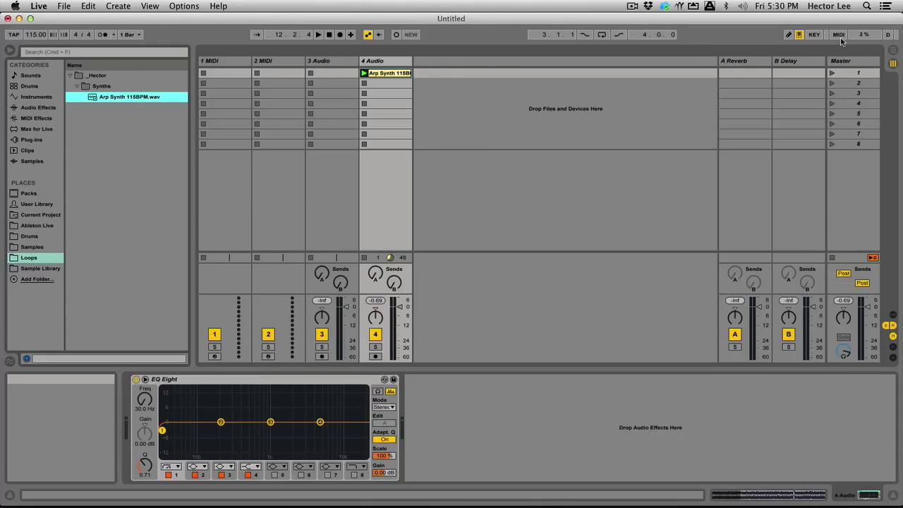
# - Enter MIDI Map Mode with Cmd+M and select EQ Eight band 1 Q as the CC 40 target
pyautogui.press('super+m')
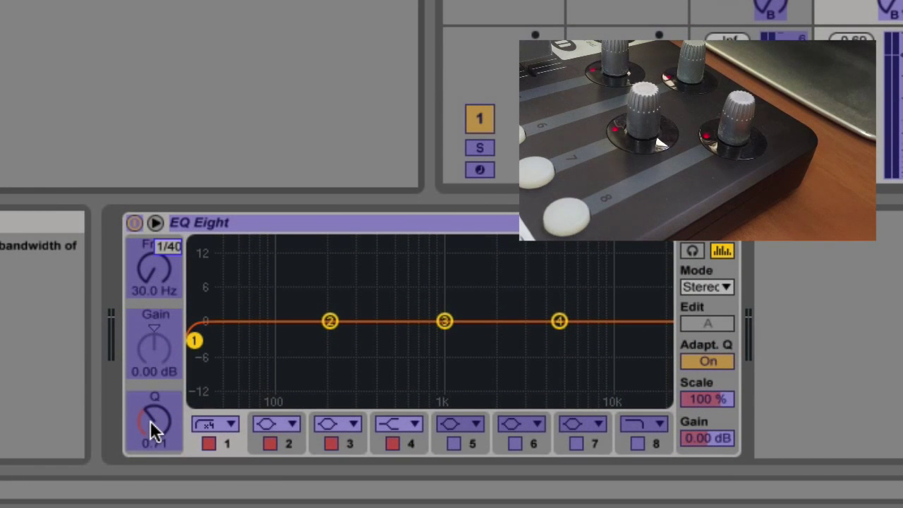
pyautogui.click(150, 423)
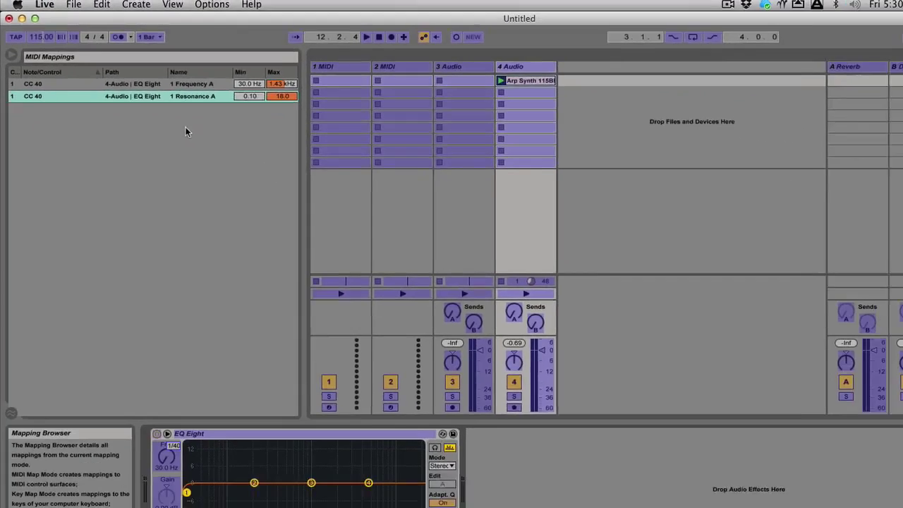
pyautogui.press('super+m')
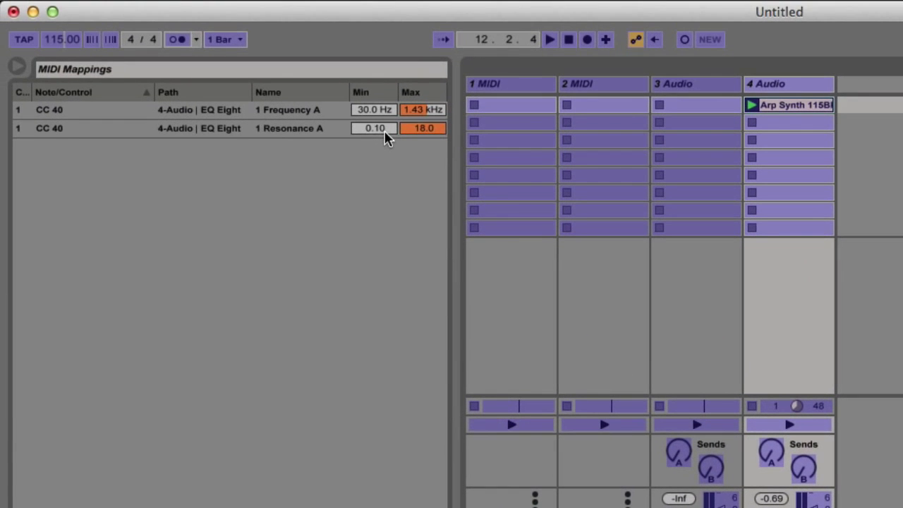
# - Set the Resonance A mapping's Min to 0.71 and Max to 3.65
pyautogui.click(387, 133)
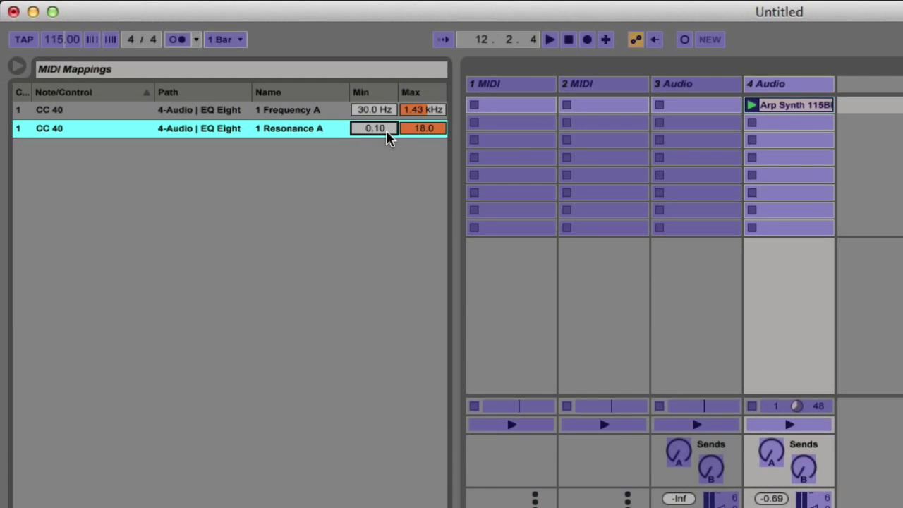
pyautogui.write('0.71')
pyautogui.press('Return')
pyautogui.click(429, 129)
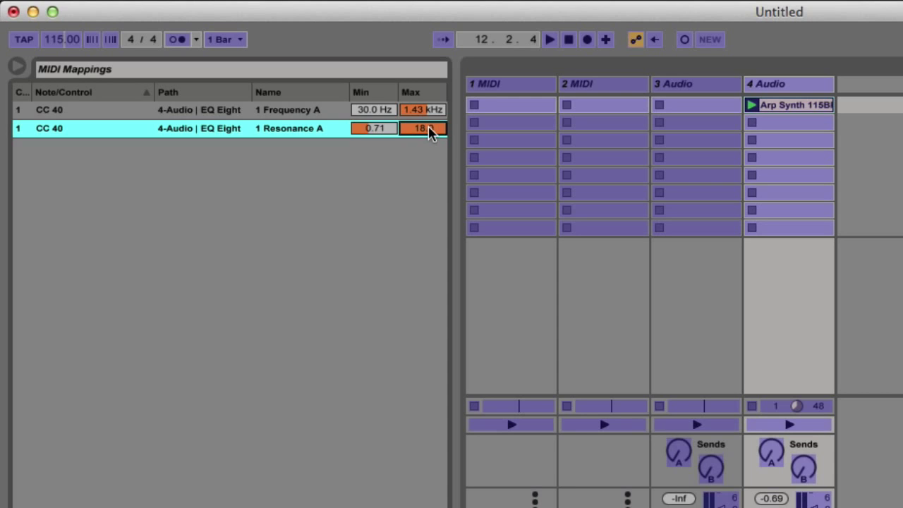
pyautogui.write('3.6')
pyautogui.write('5')
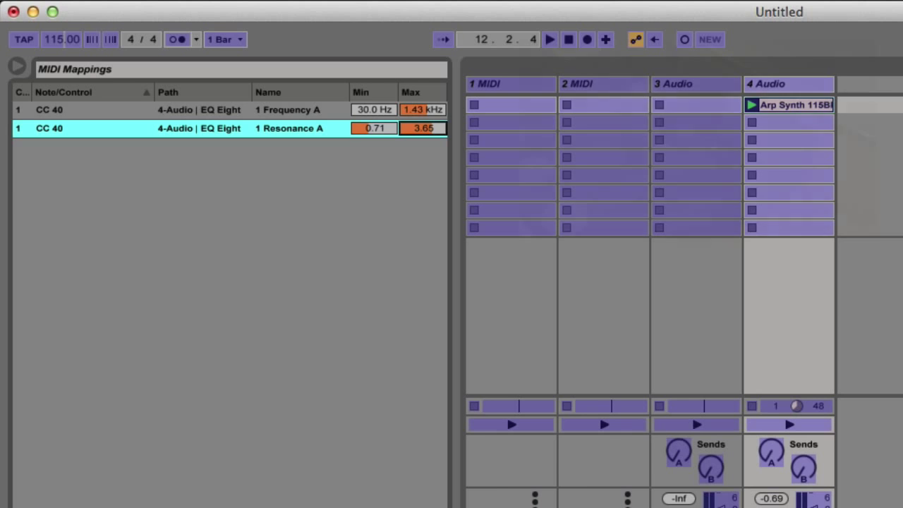